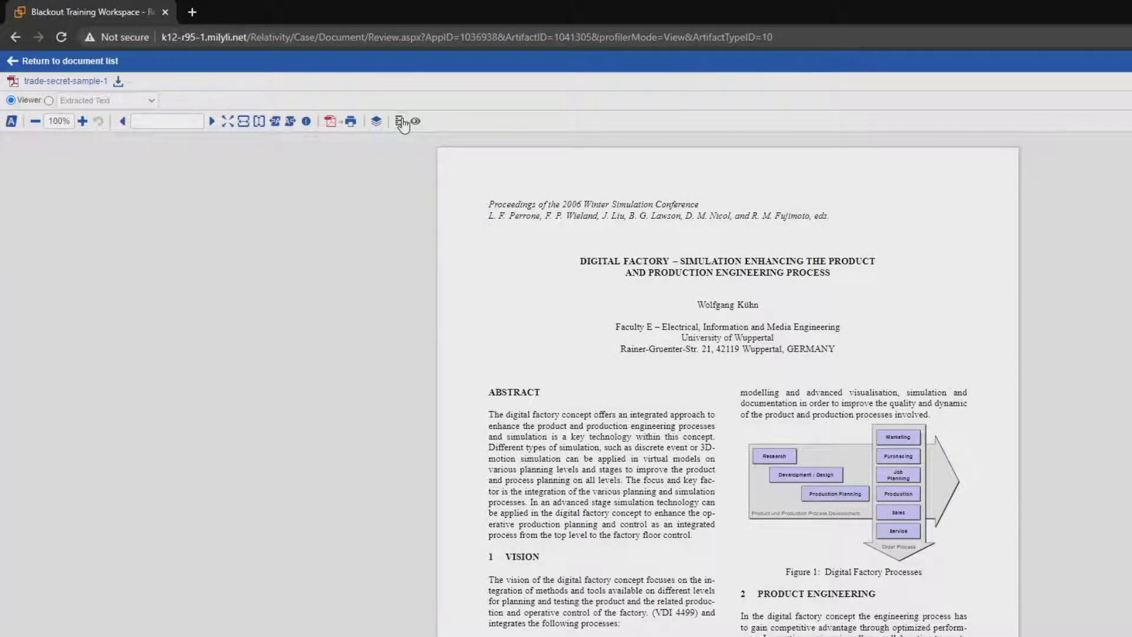
Show the Blackout markup options, review the Redaction and Highlight lists, and choose Black redaction.
click(401, 123)
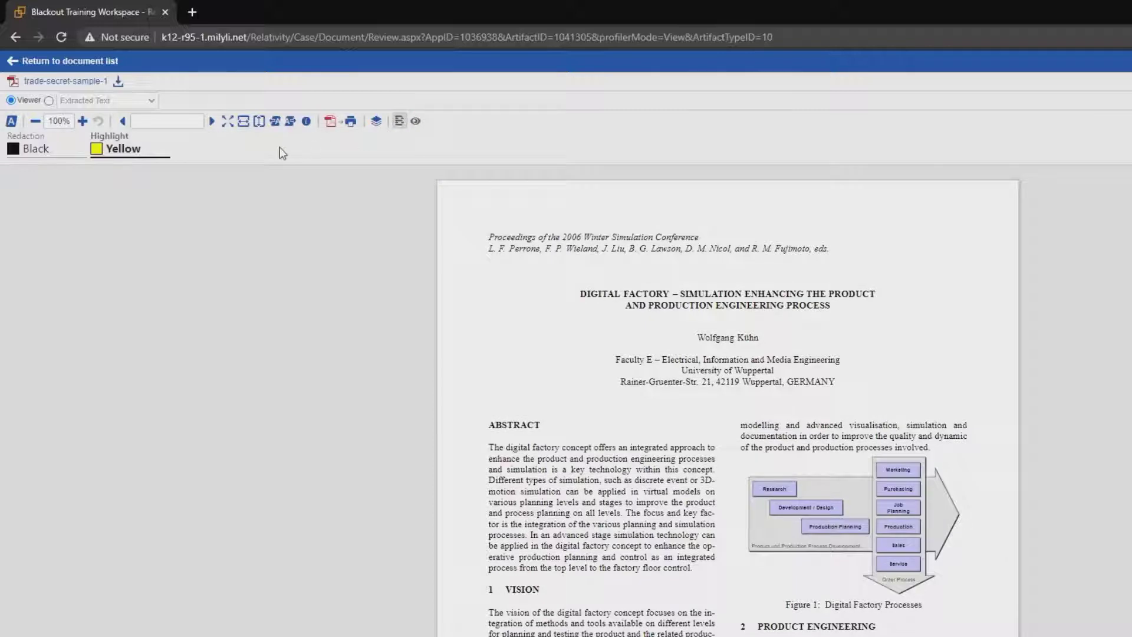
click(52, 158)
click(114, 155)
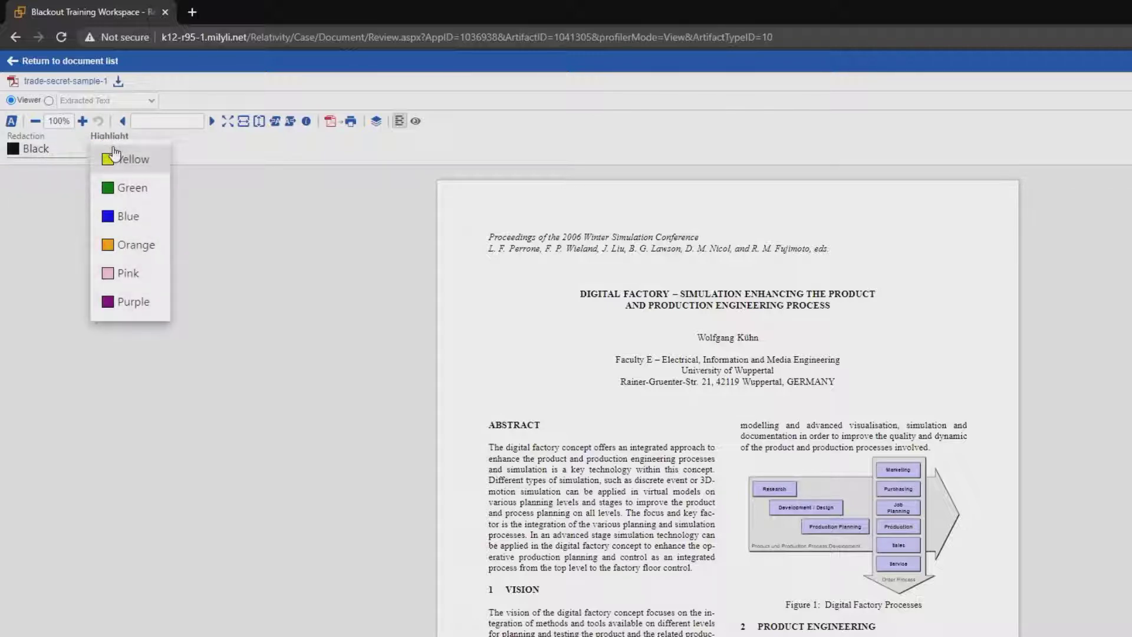
click(39, 155)
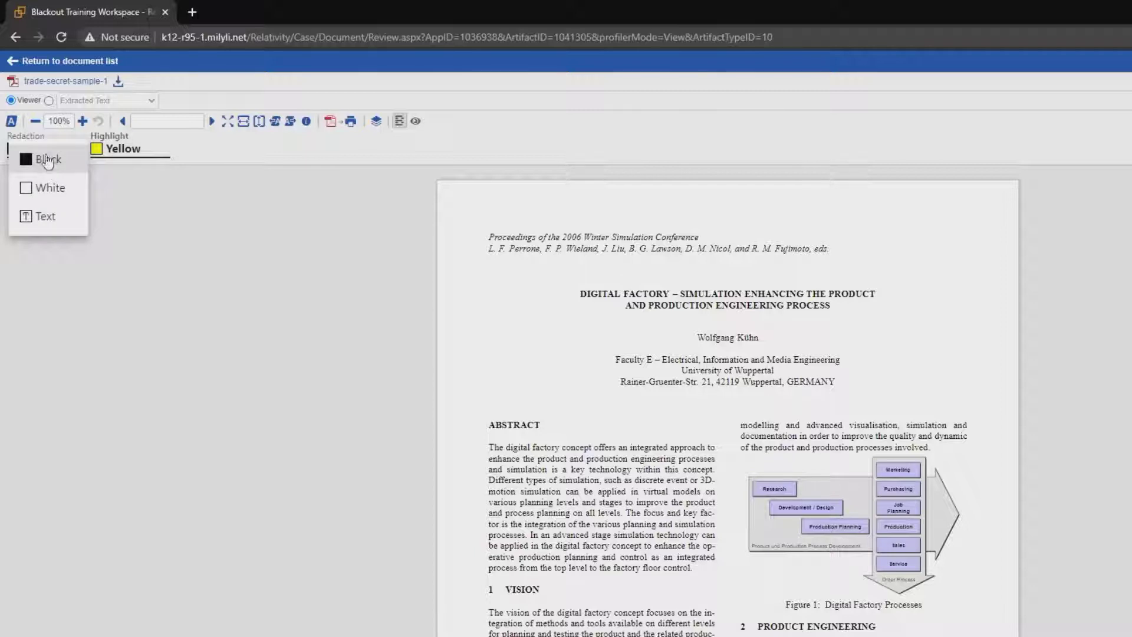
click(47, 160)
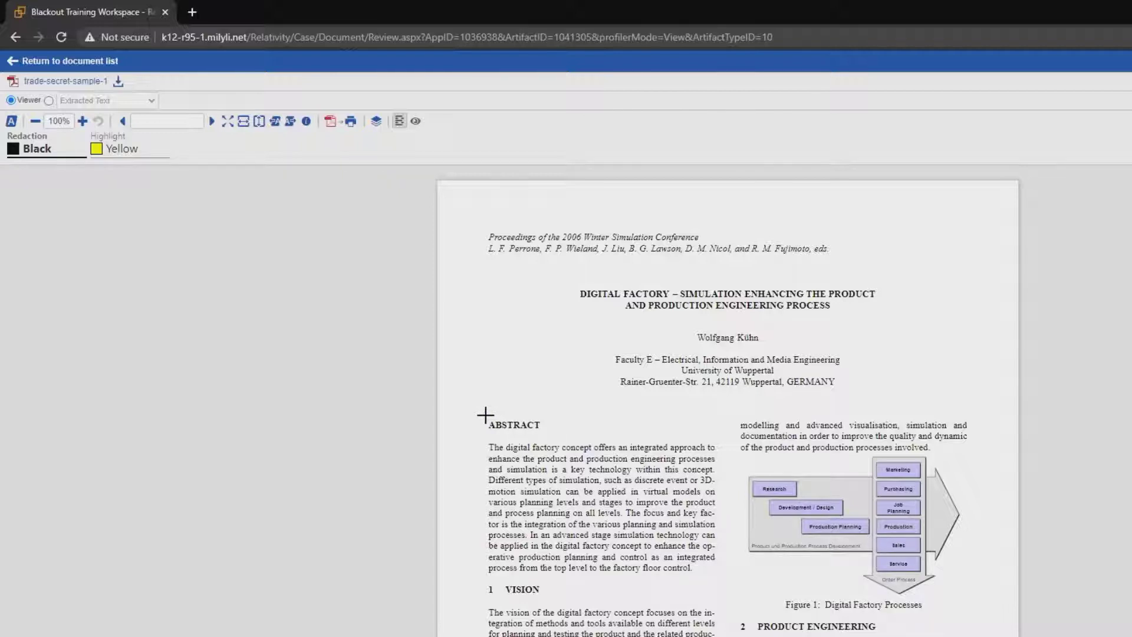
Black out the ABSTRACT heading, the VISION heading and the Figure 1 diagram.
drag(485, 415, 544, 431)
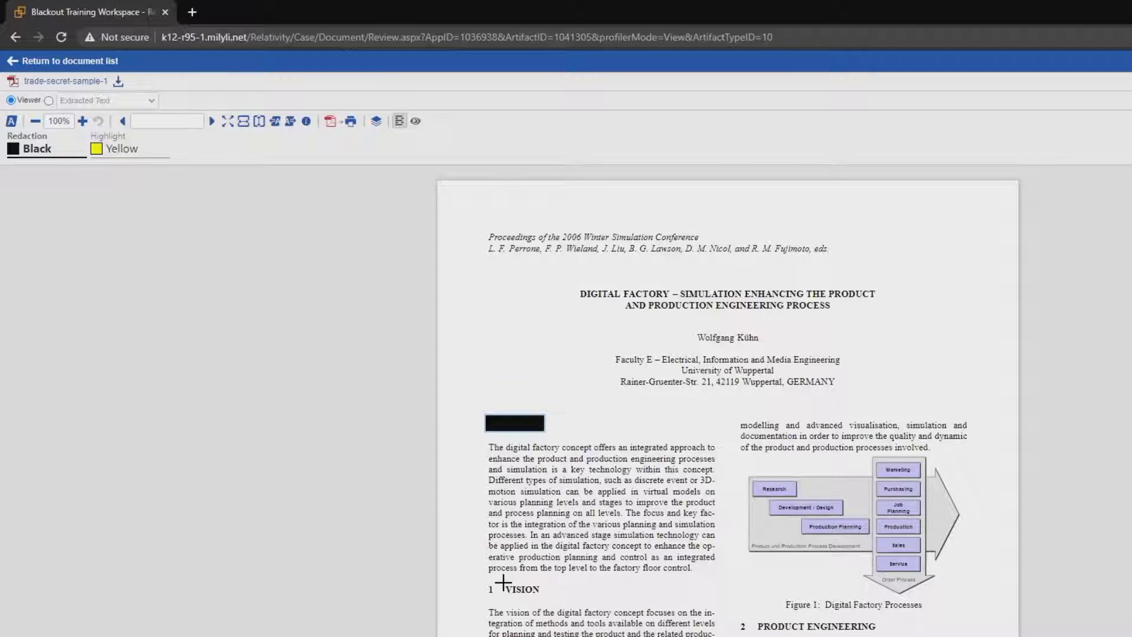
drag(503, 581, 552, 598)
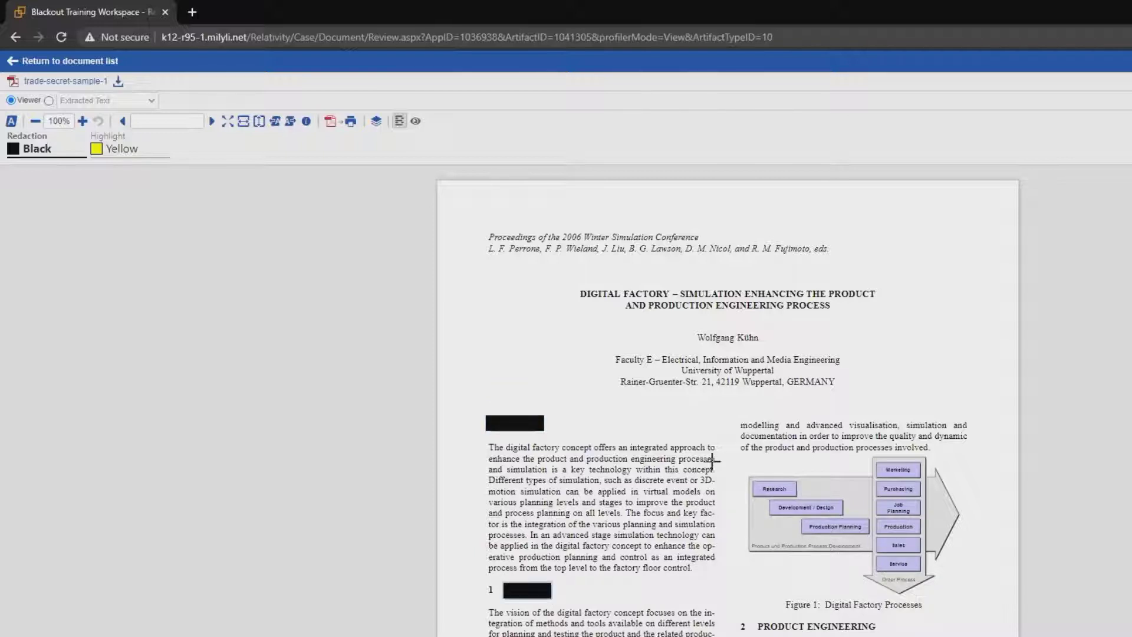
drag(739, 453, 981, 611)
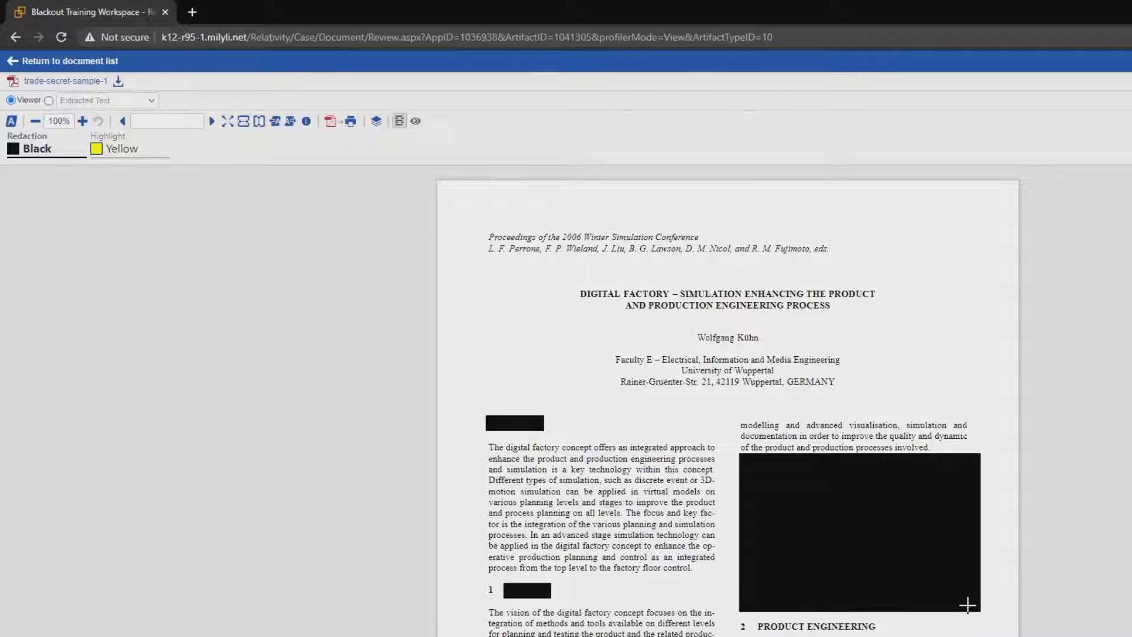
Cover the author name line with a White redaction.
click(33, 149)
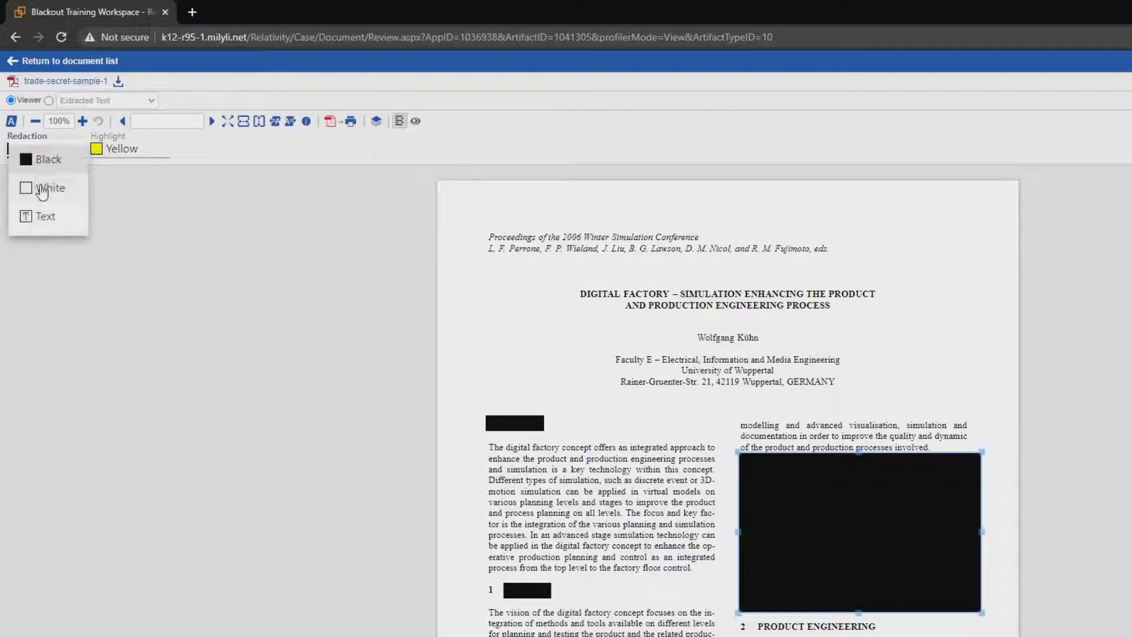
click(41, 188)
drag(692, 328, 765, 346)
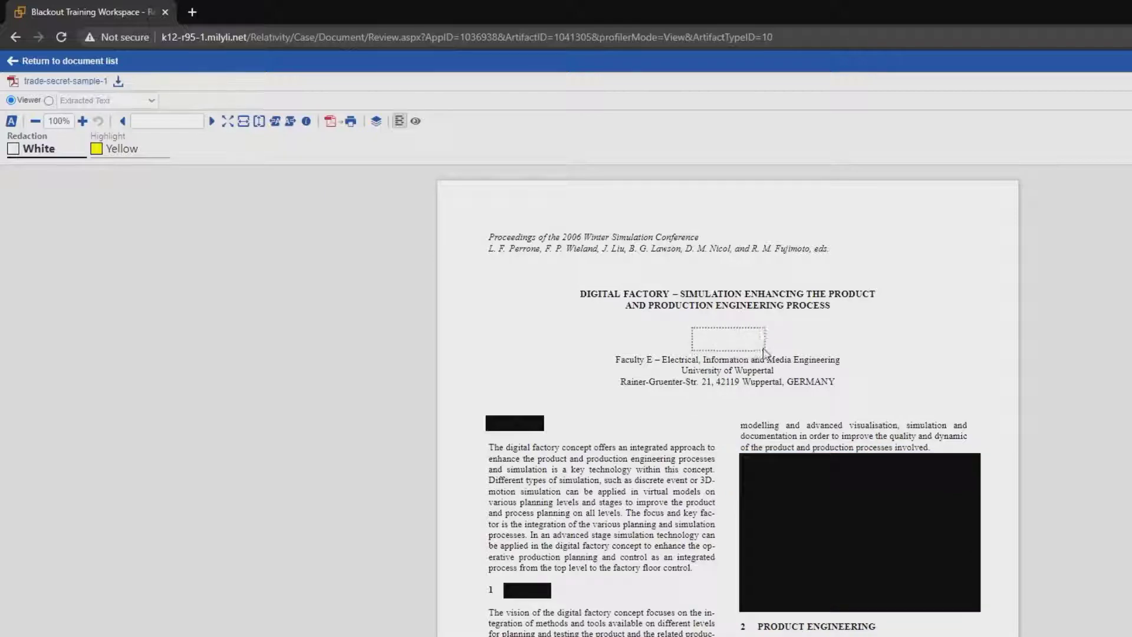
Cover the bullet list with a Text redaction showing 'Redacted'.
click(40, 151)
click(43, 216)
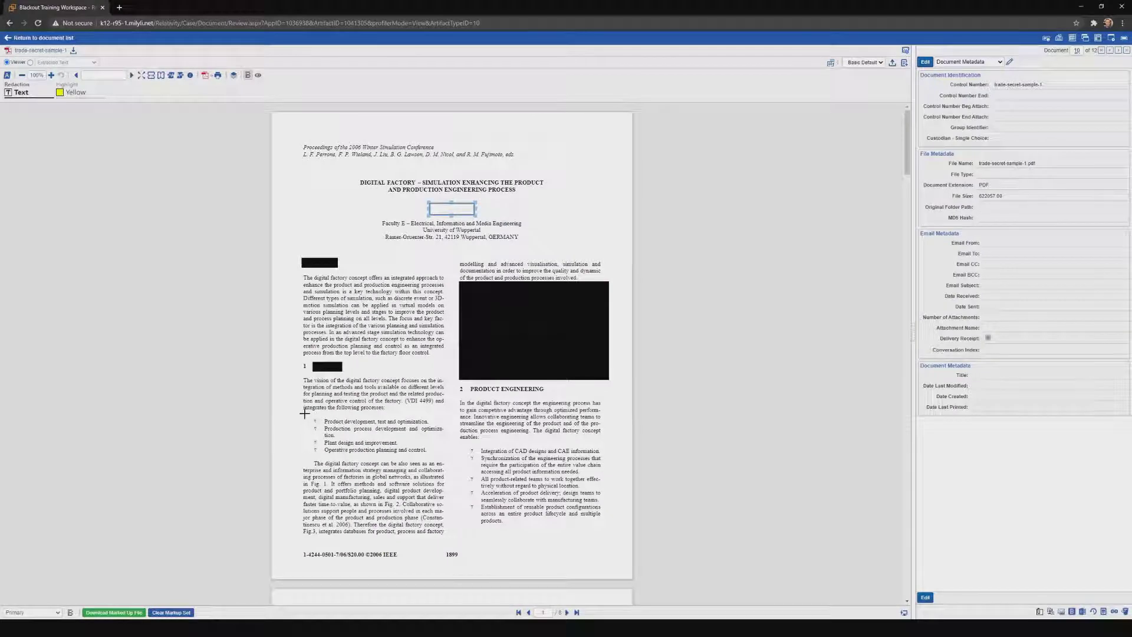
drag(306, 414, 446, 455)
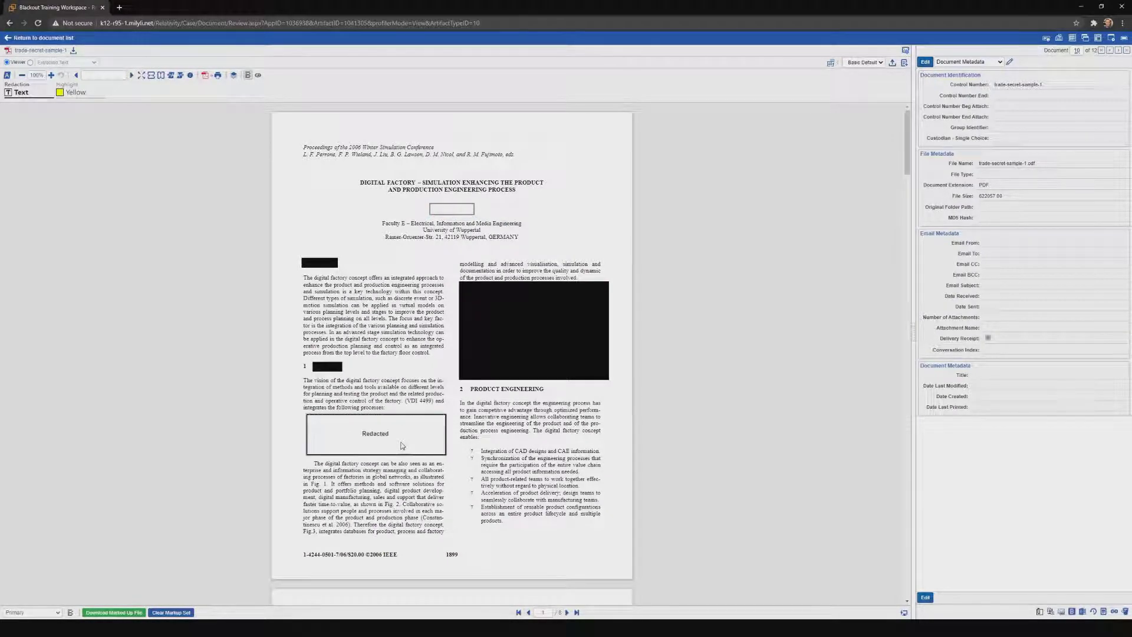
Open the Redacted box's label text for editing, cancel without changes, and show the highlight colours.
click(402, 445)
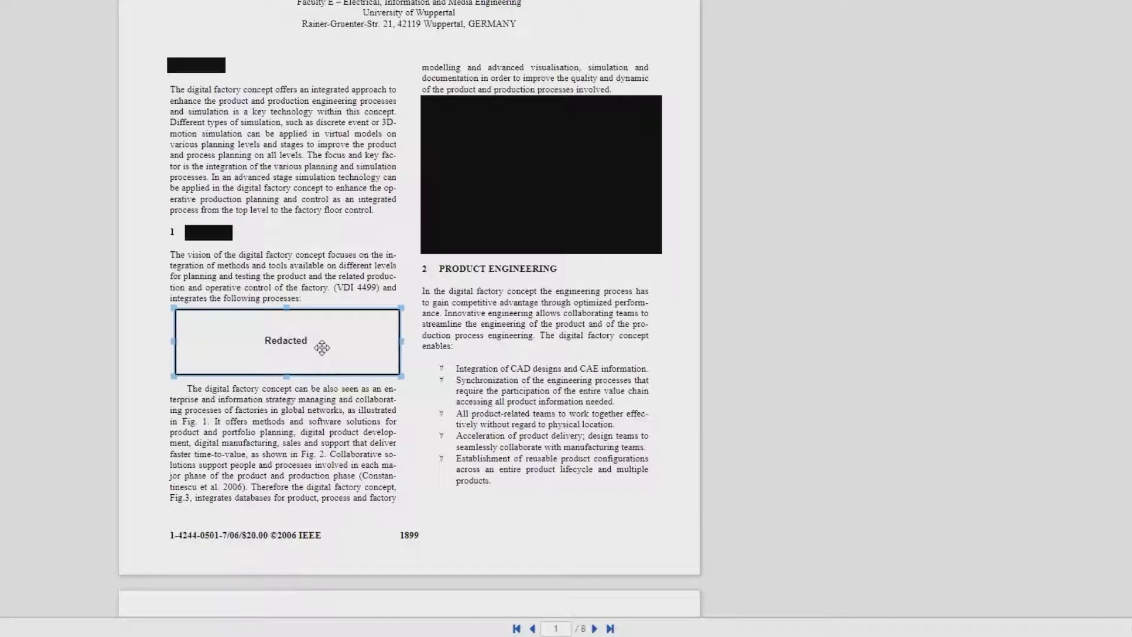
right_click(287, 349)
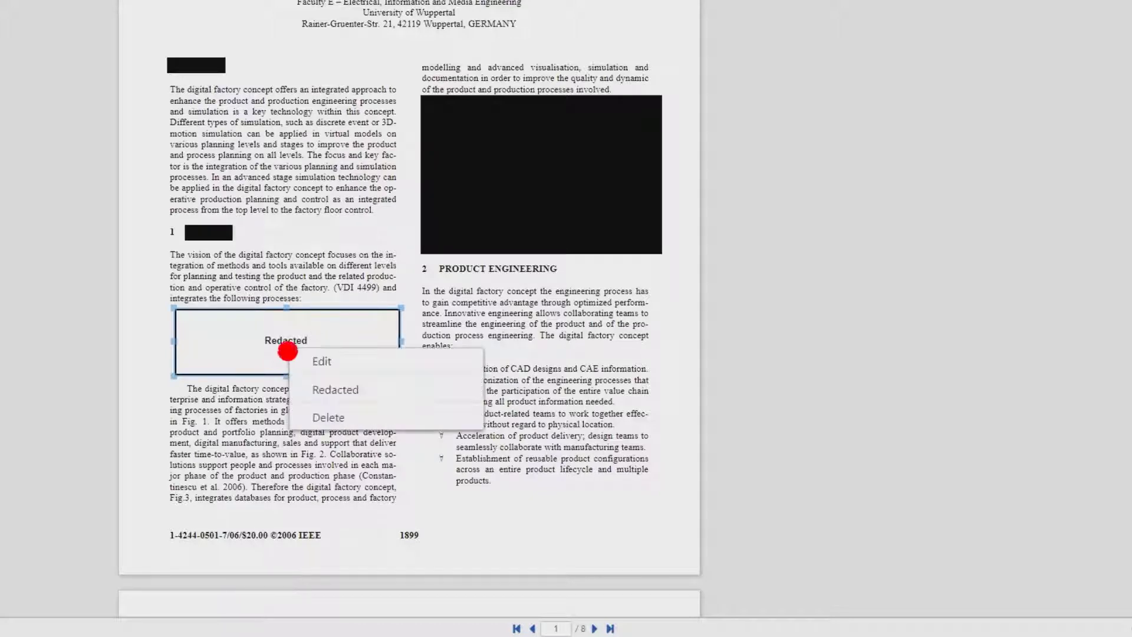
click(337, 361)
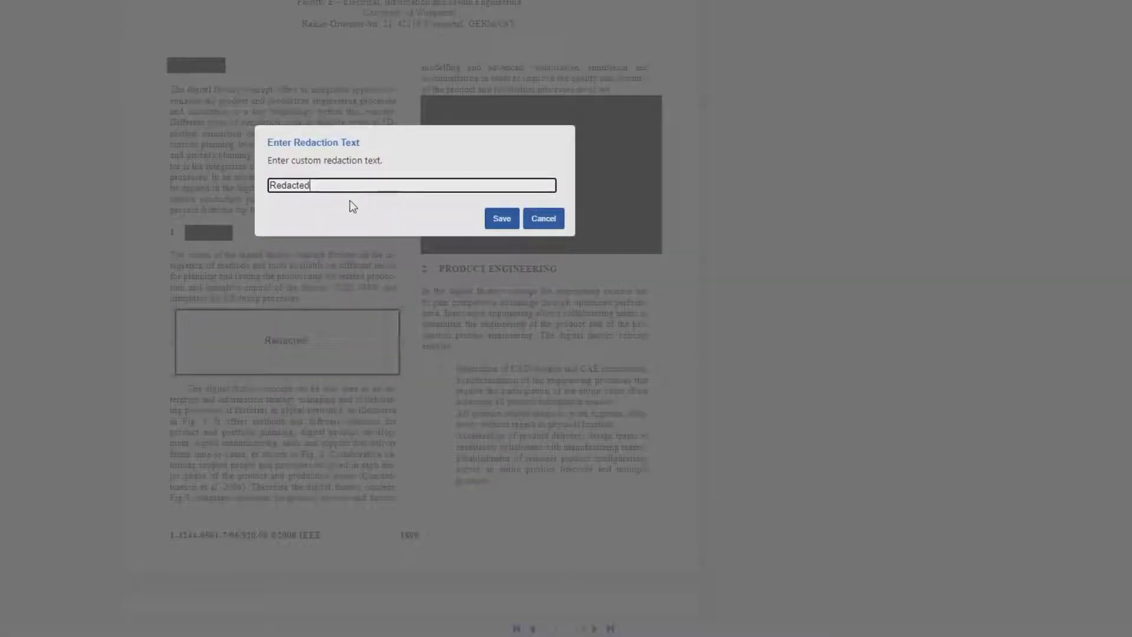
click(537, 221)
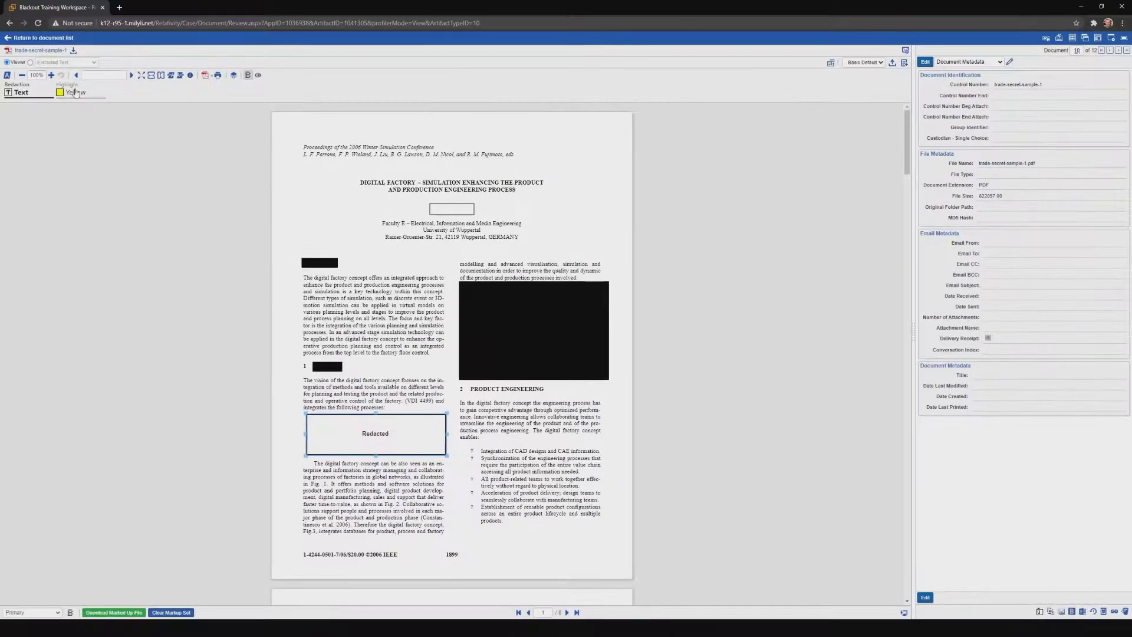
click(76, 92)
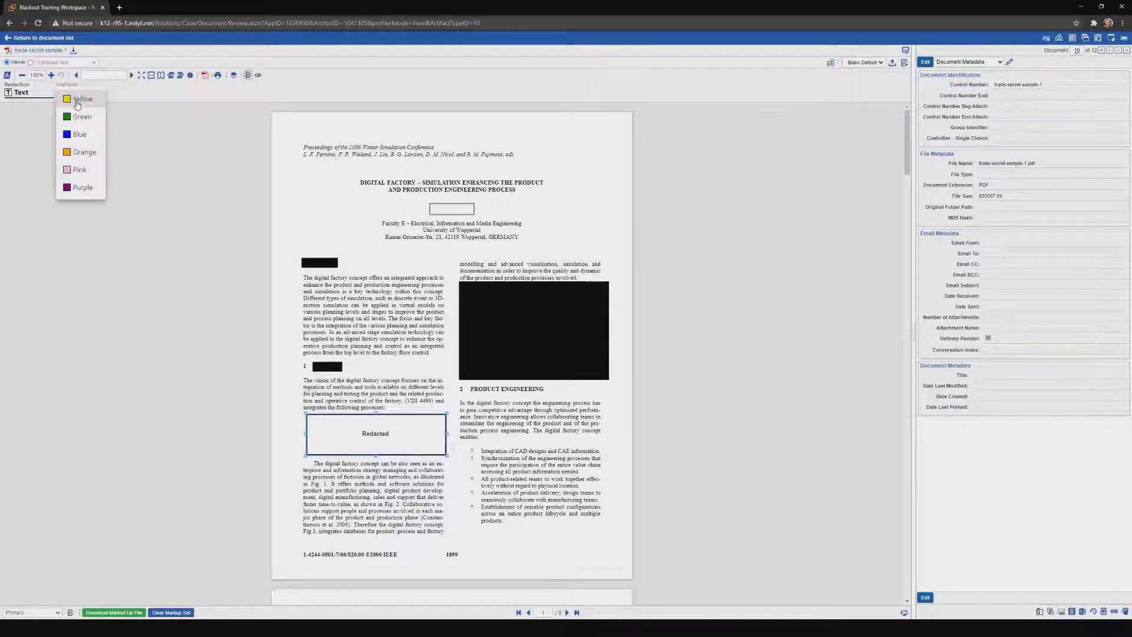
Highlight the address line, the 2 PRODUCT ENGINEERING heading and the CAD/CAE bullet in yellow.
click(76, 100)
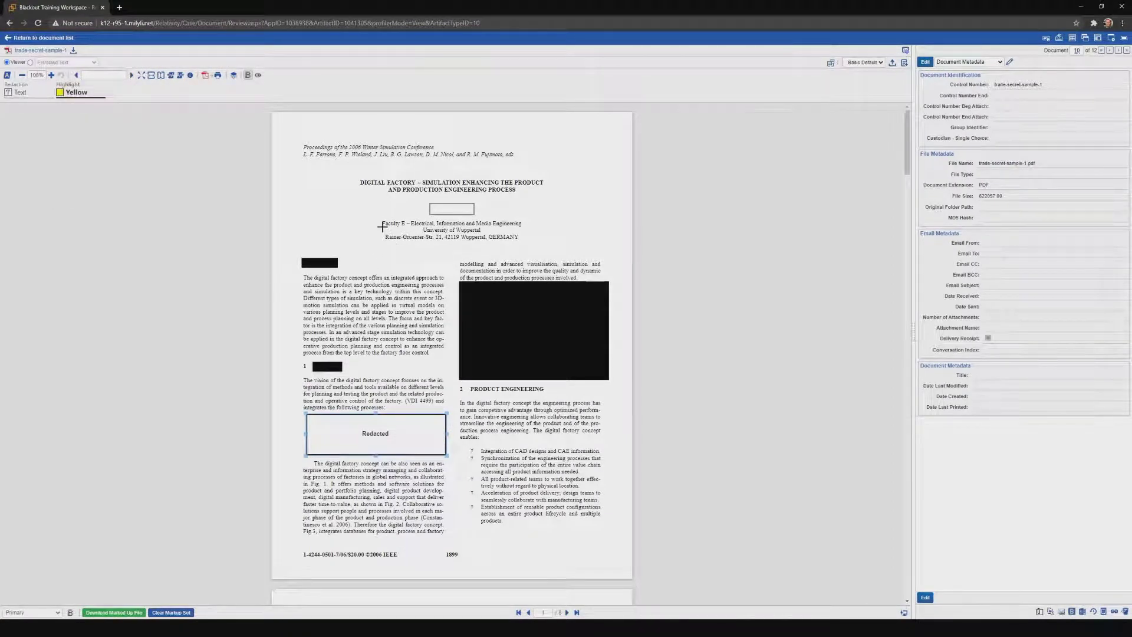
drag(384, 236, 424, 239)
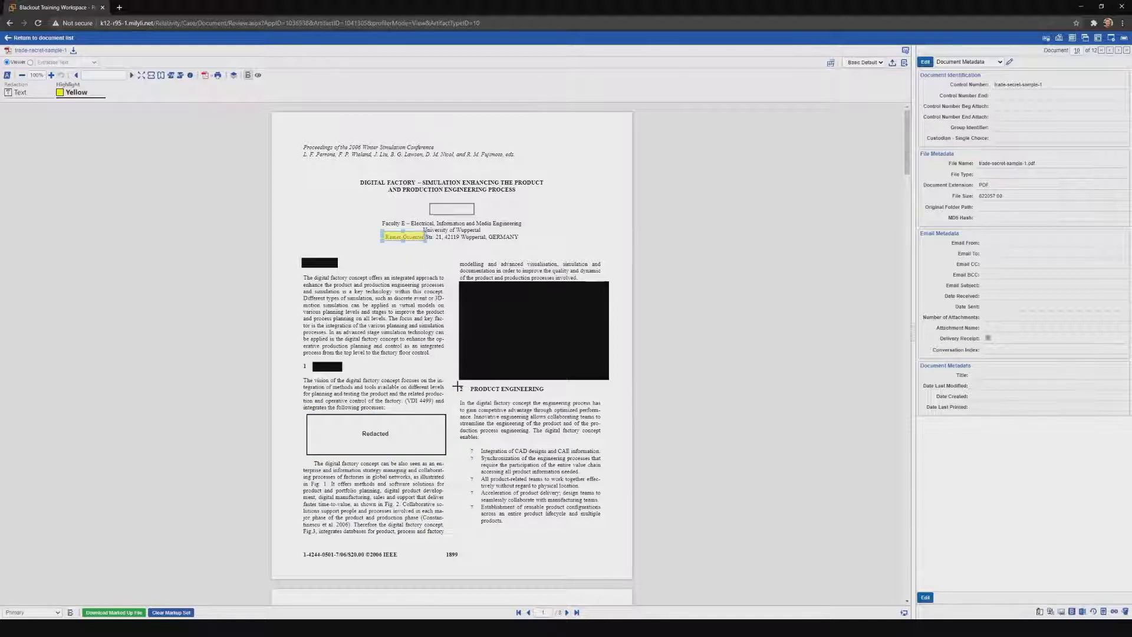
drag(459, 388, 547, 390)
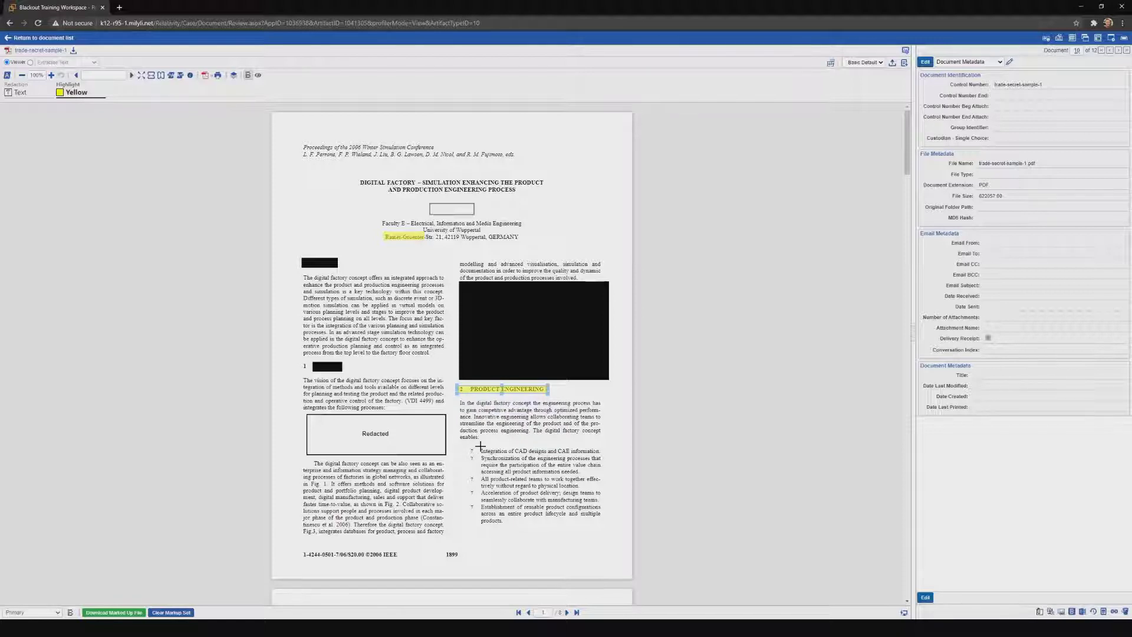
drag(480, 448, 604, 453)
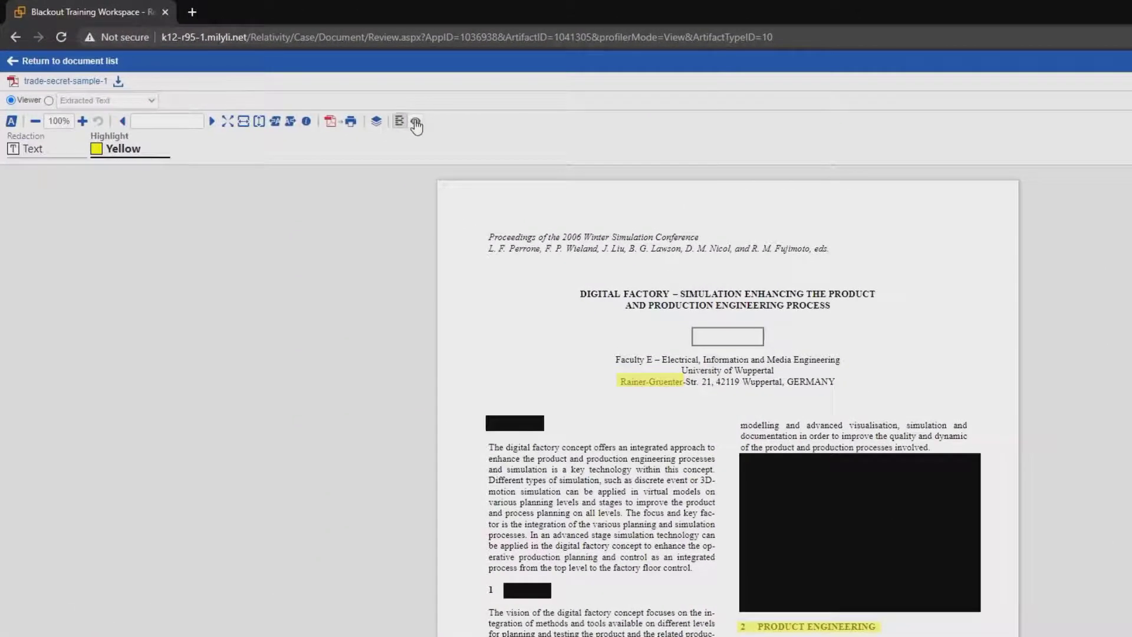
Toggle markup visibility to see-through, then hidden, then back to fully shown.
click(415, 123)
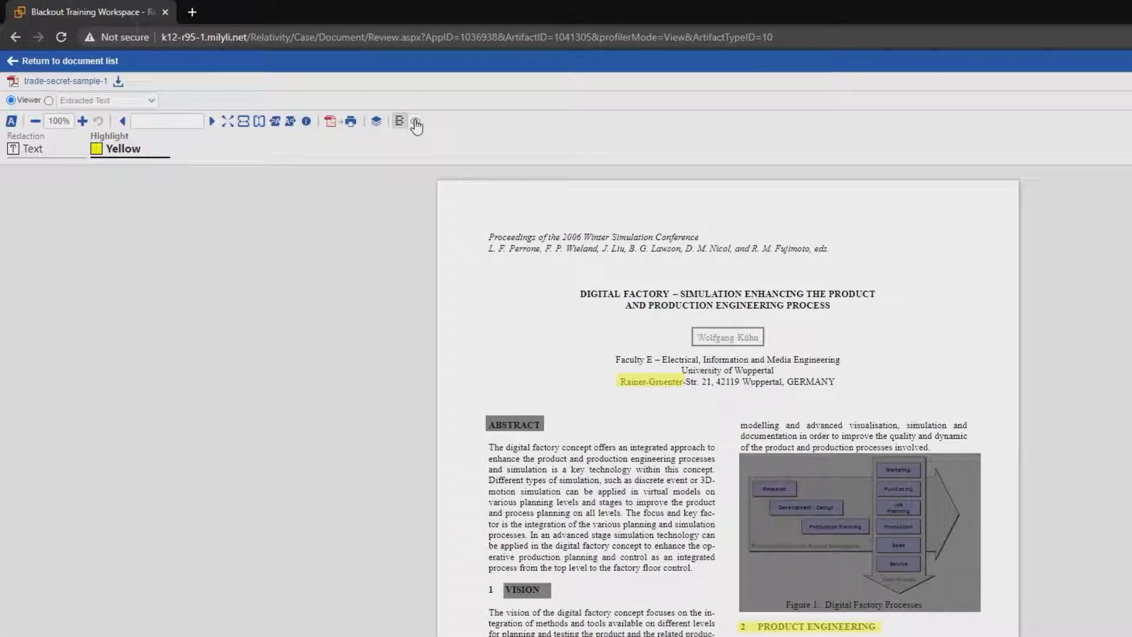
click(416, 124)
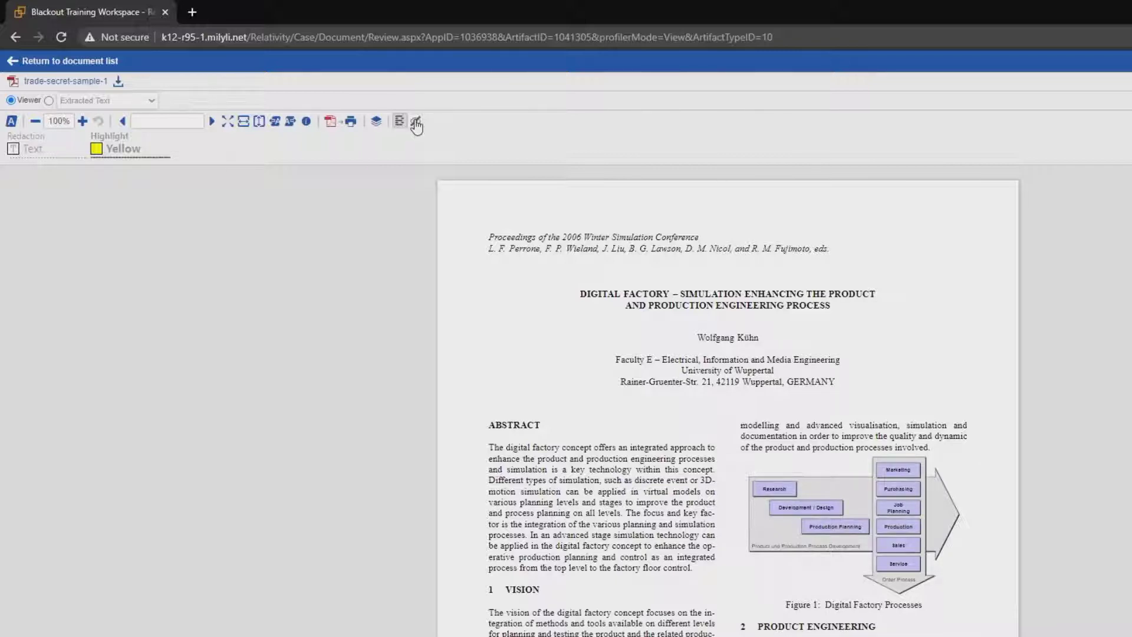
click(416, 124)
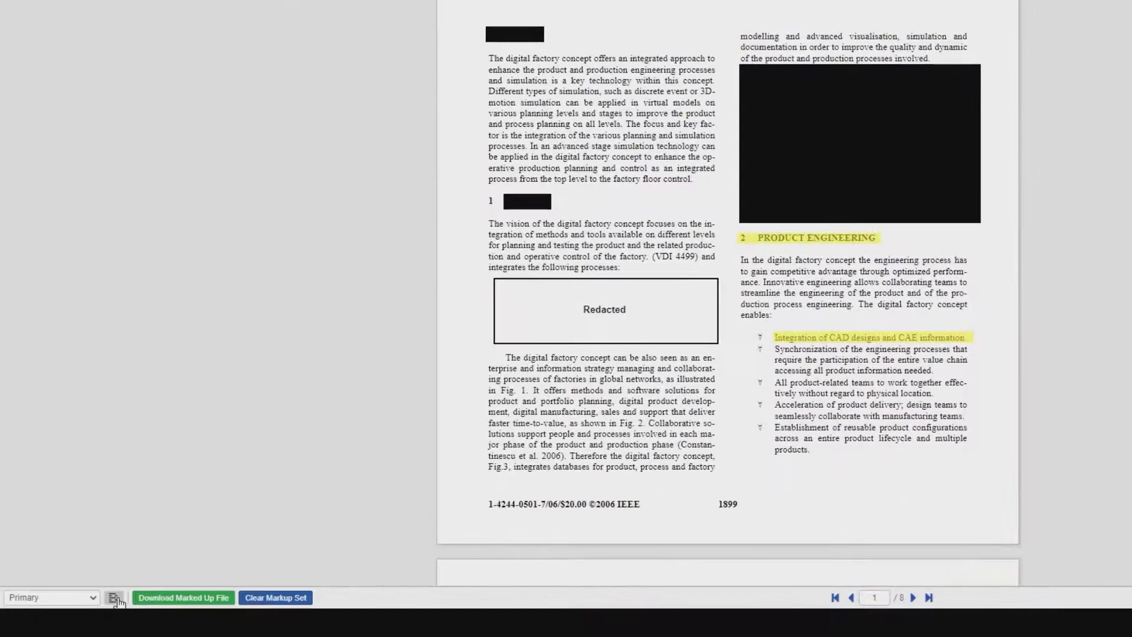
Open the Blackout PDF Quality Control panel and show its list of markups.
click(115, 598)
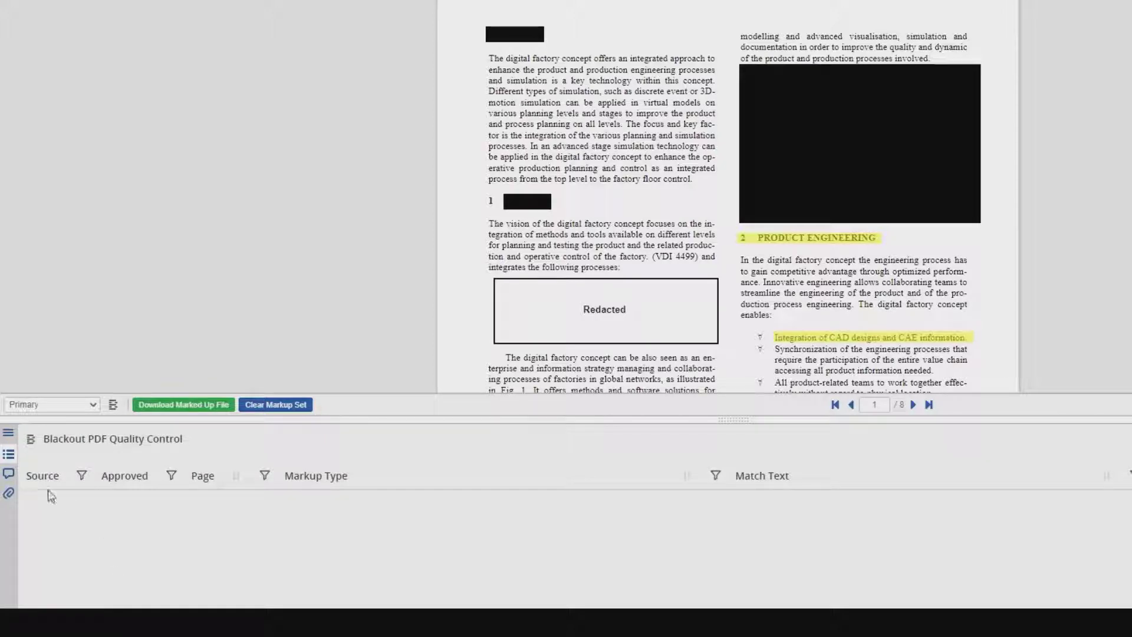
click(8, 455)
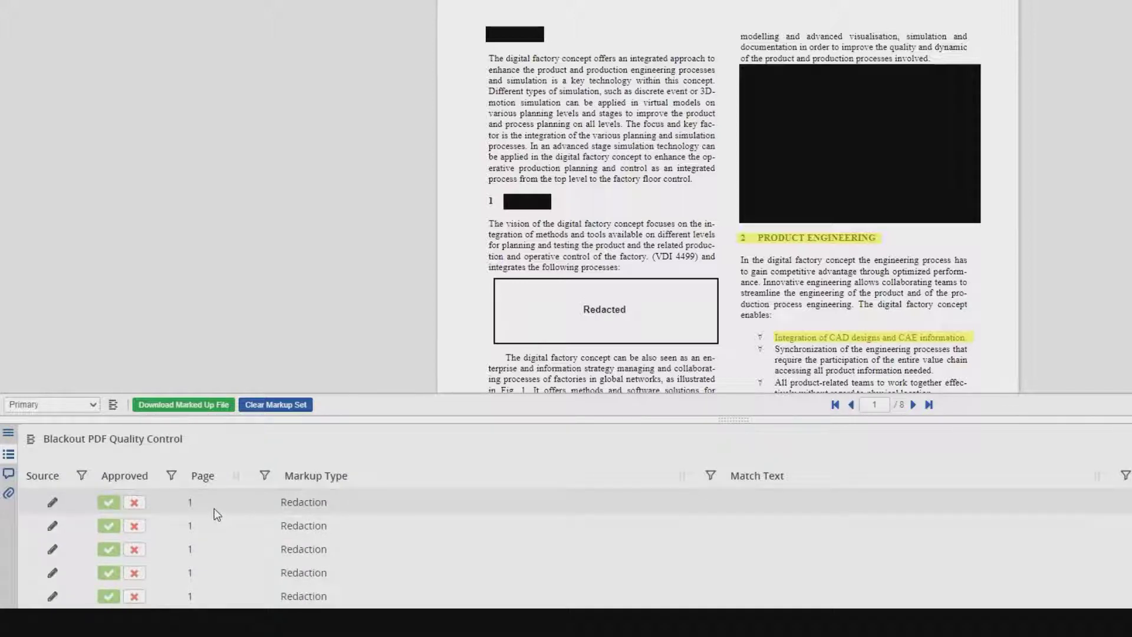
scroll(214, 508, down, 3)
scroll(214, 508, up, 3)
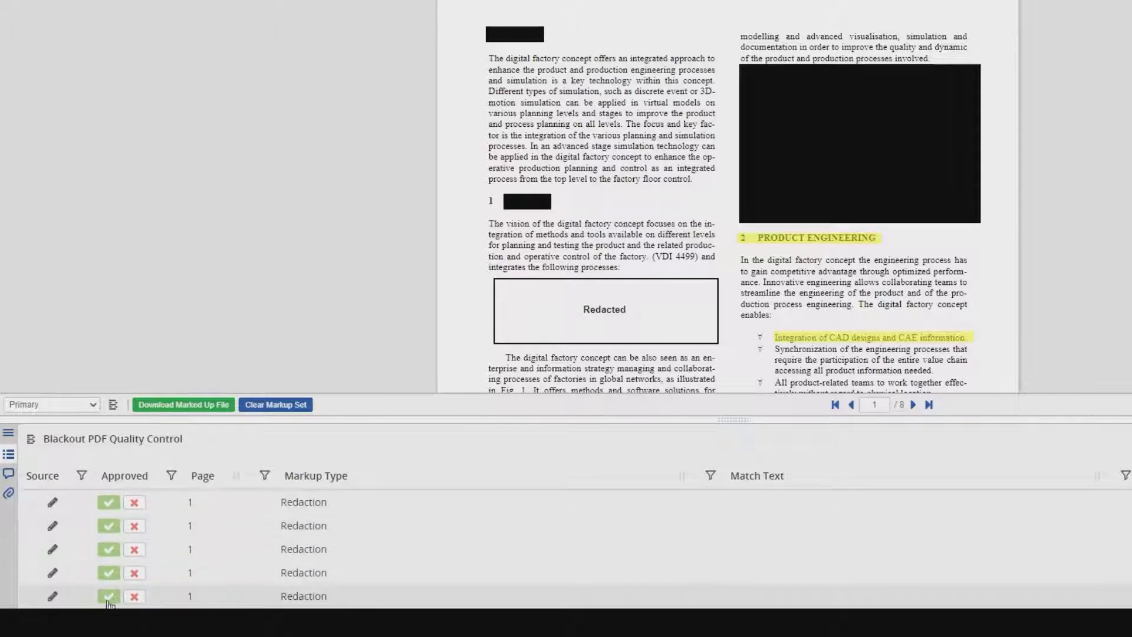
Reject all five page-1 redactions, including the one over Figure 1.
click(136, 503)
click(135, 526)
click(135, 550)
click(136, 575)
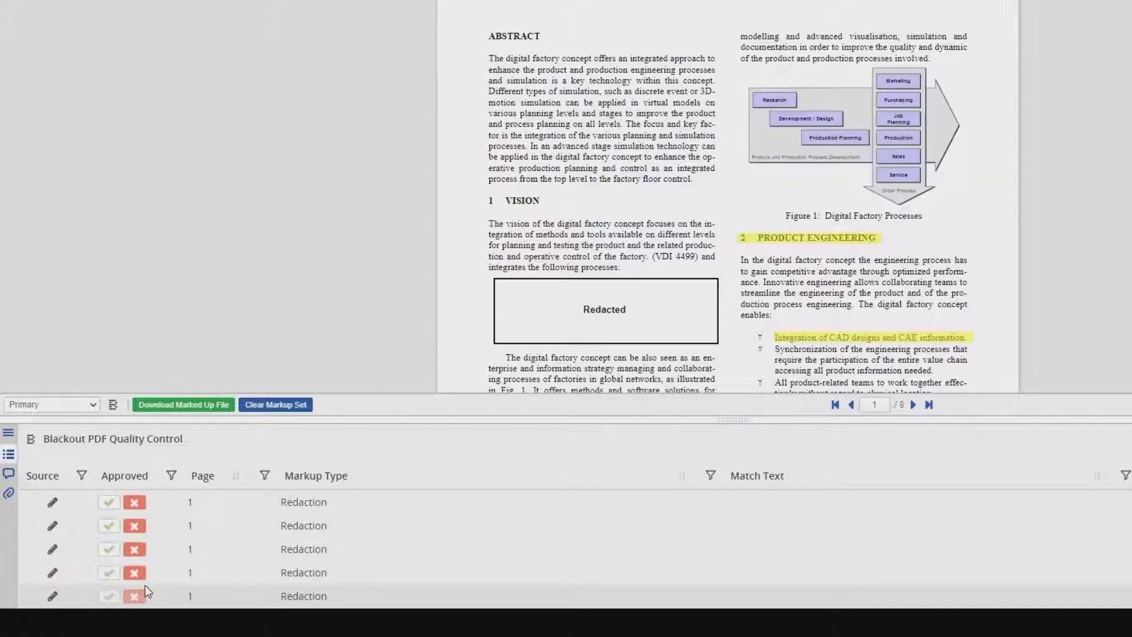
click(130, 597)
Approve the five page-1 redactions again, from the fifth back to the first.
click(108, 596)
click(109, 573)
click(109, 550)
click(109, 526)
click(109, 503)
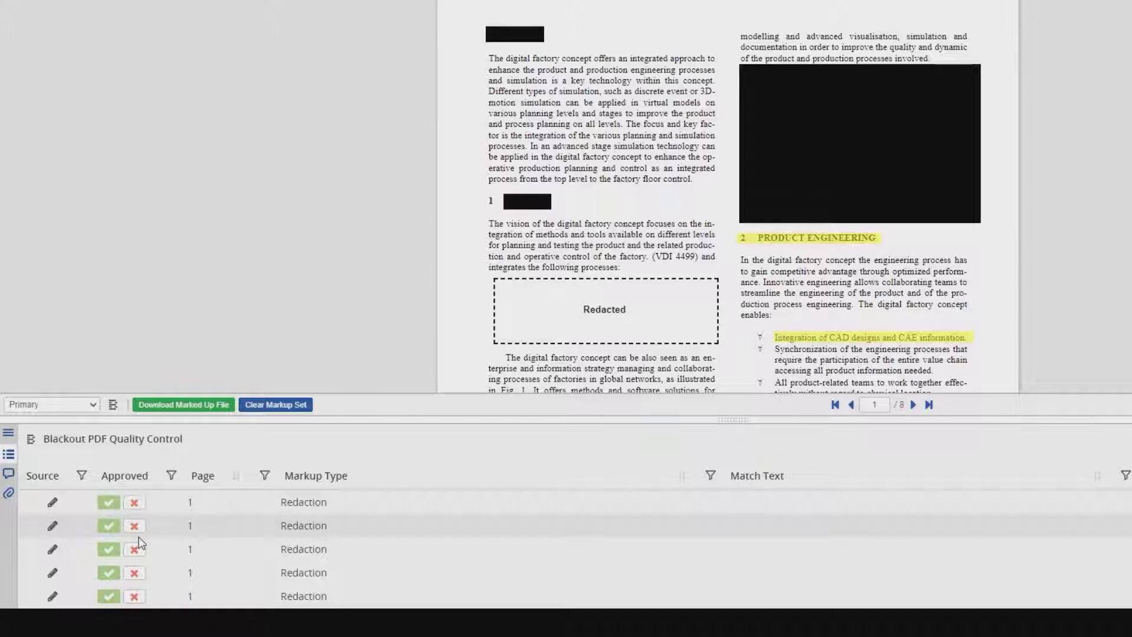
Open the Document Annotations list and redact the first three page-8 link annotations.
click(12, 438)
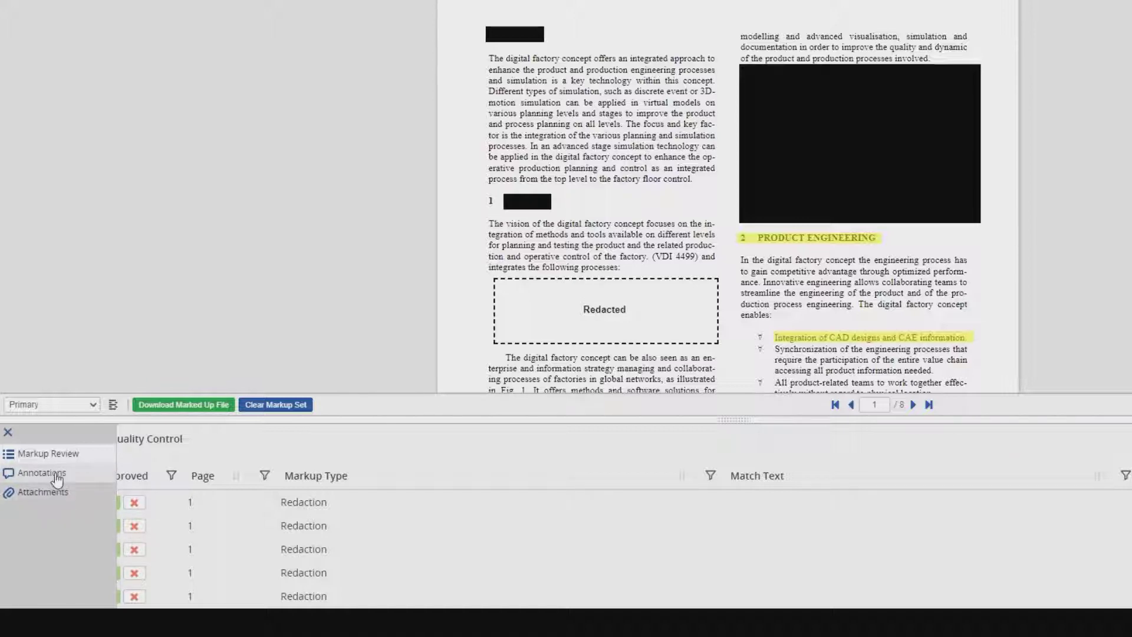
click(36, 473)
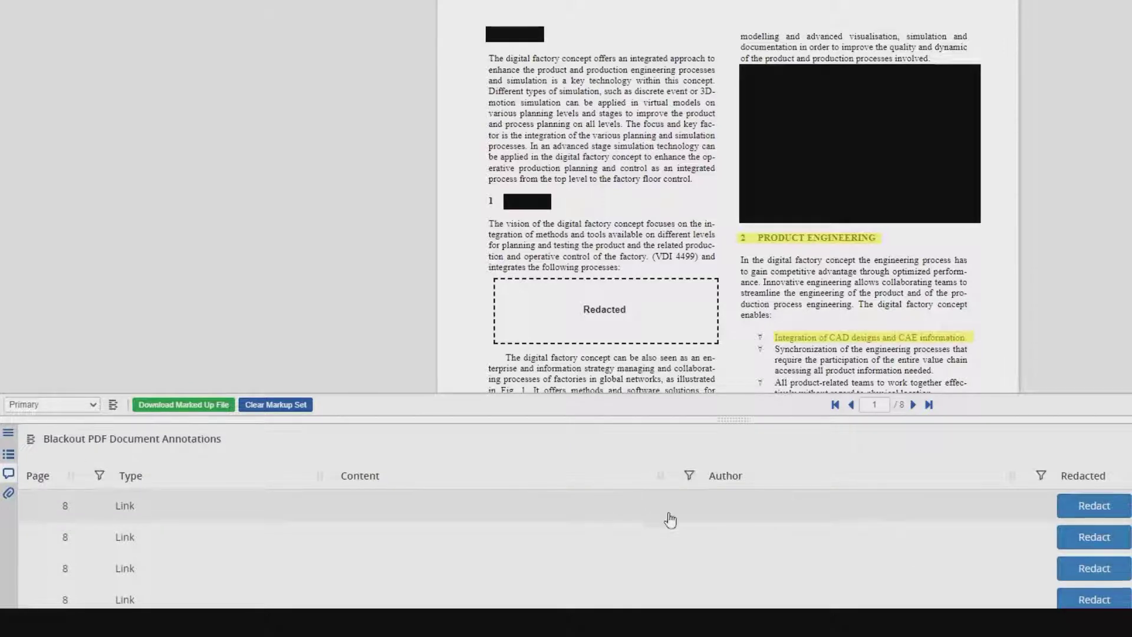
click(1095, 511)
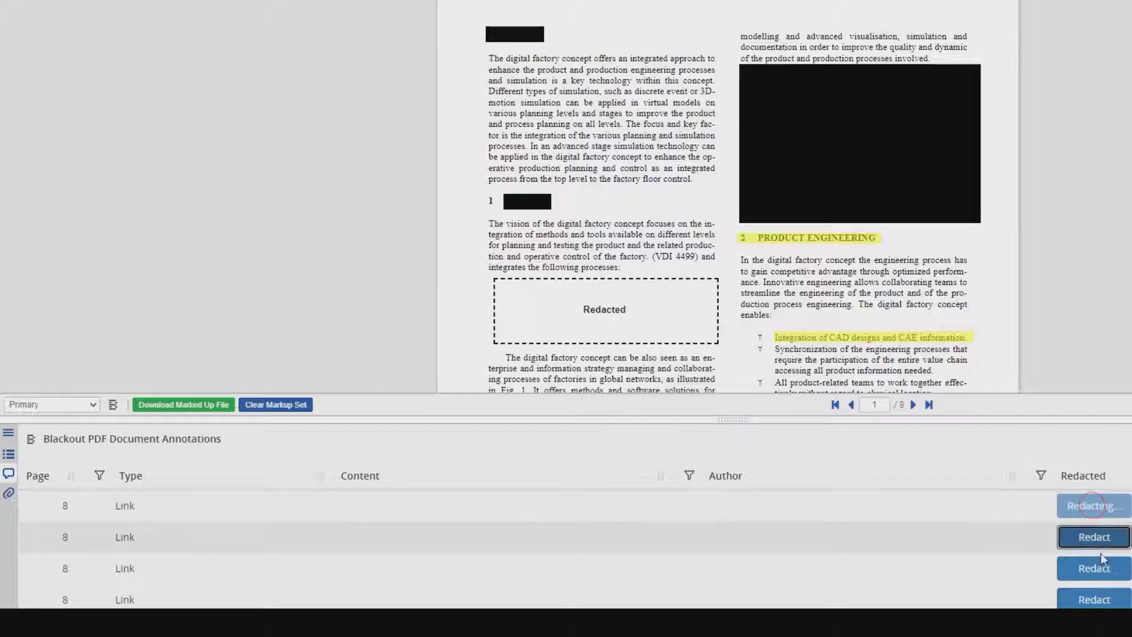
click(1096, 539)
click(1096, 564)
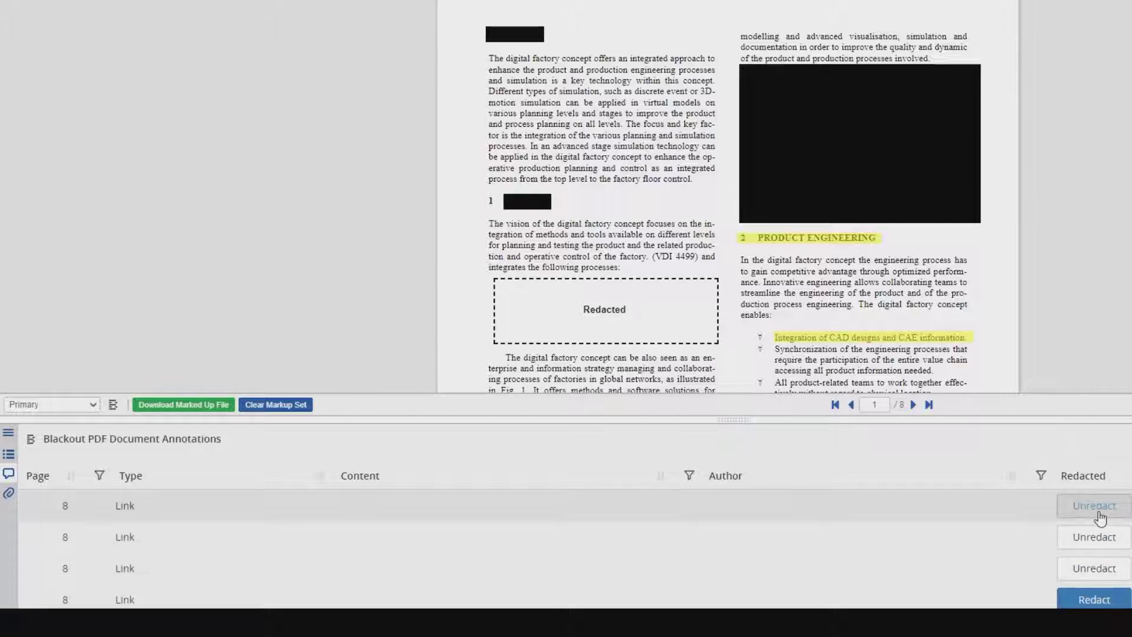
Unredact the three page-8 links, then redact the first link again.
click(1097, 515)
click(1092, 538)
click(1094, 577)
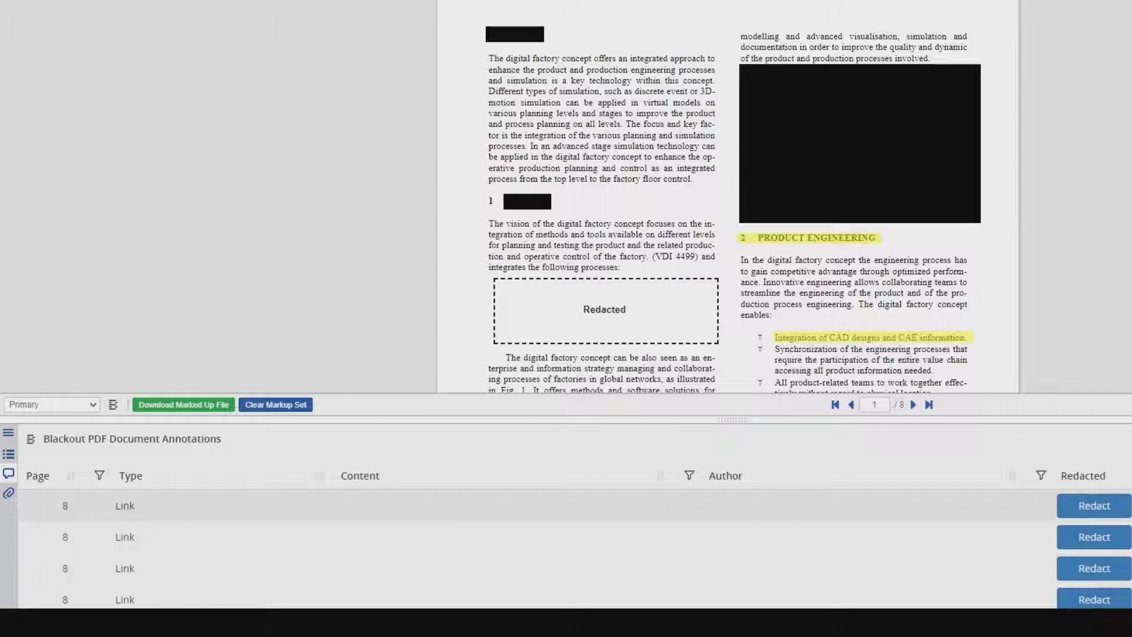
click(1125, 508)
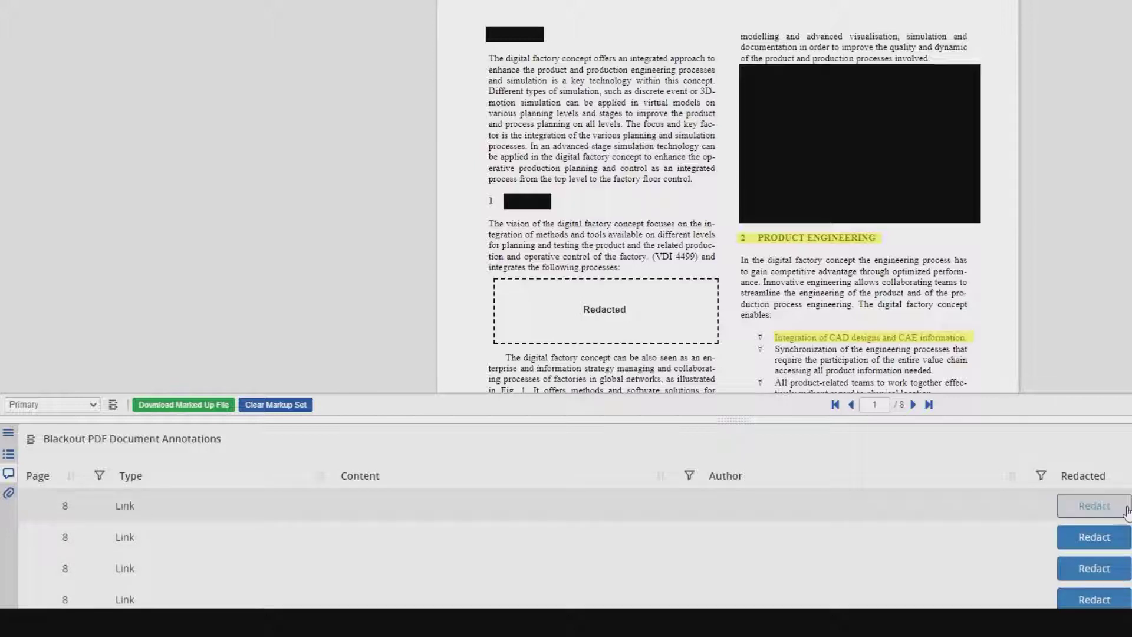